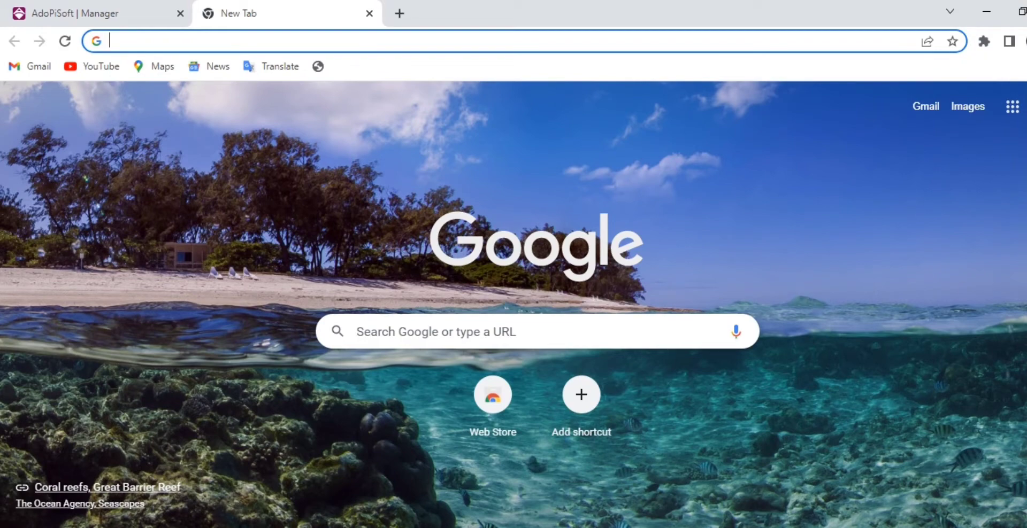
Join the open ADOPISOFT HOTSPOT Wi-Fi network from the taskbar network list.
{"action": "left_click", "coordinate": [877, 524]}
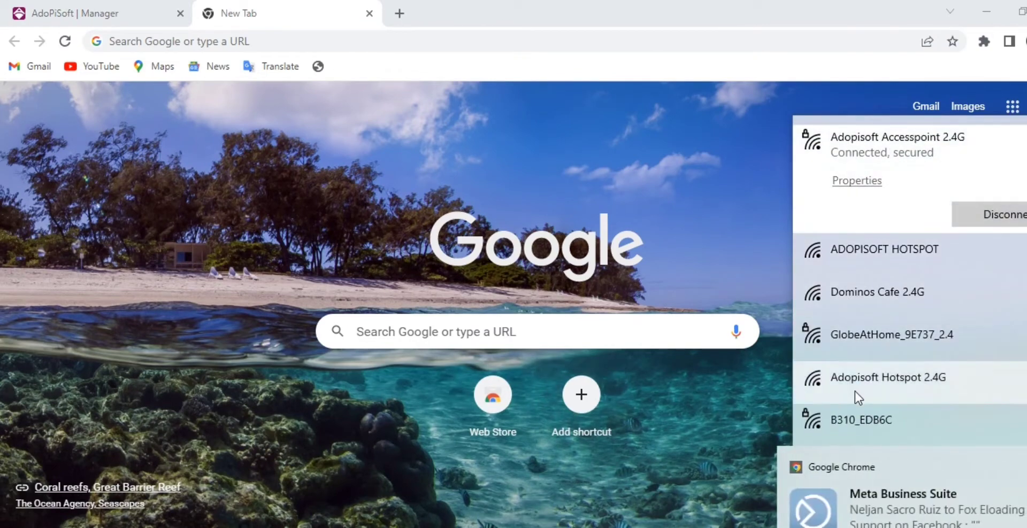
{"action": "left_click", "coordinate": [1021, 469]}
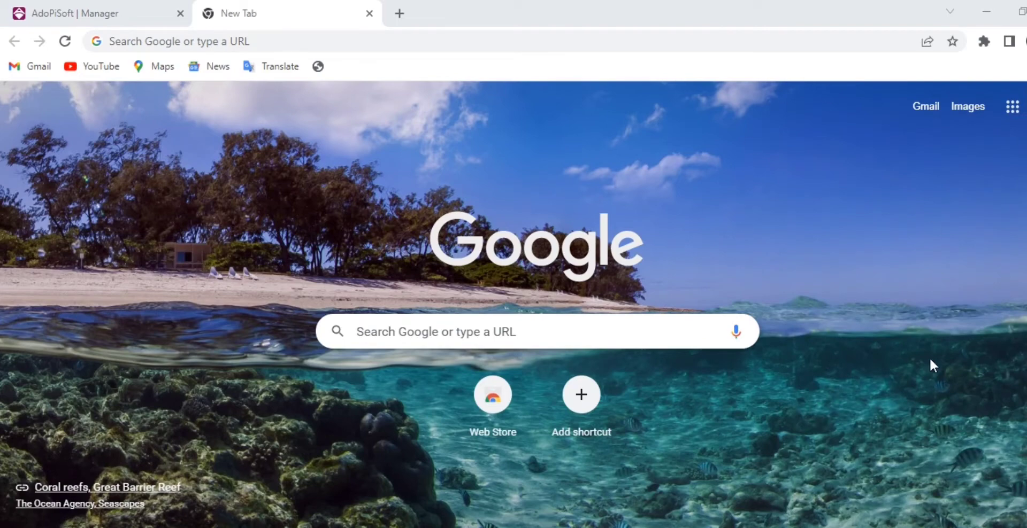
{"action": "left_click", "coordinate": [916, 527]}
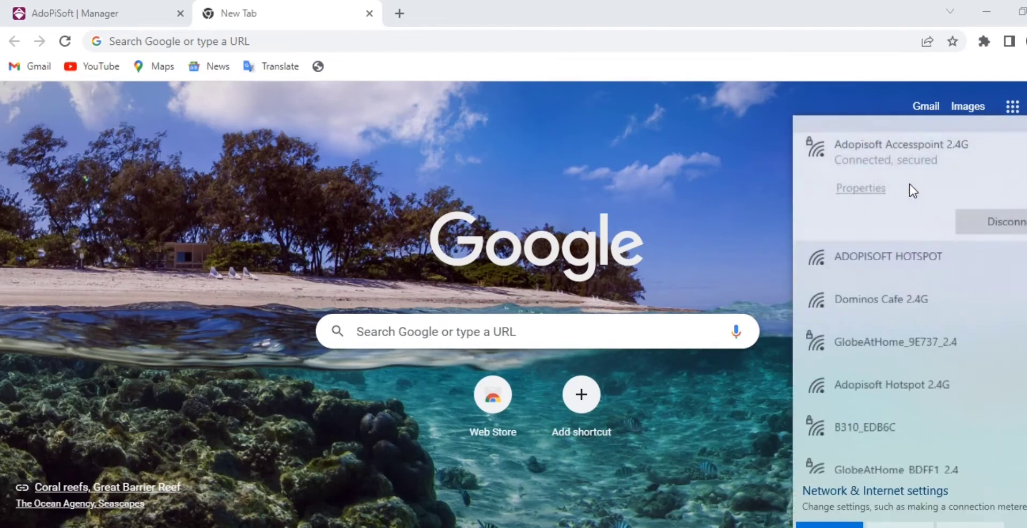
{"action": "left_click", "coordinate": [880, 270]}
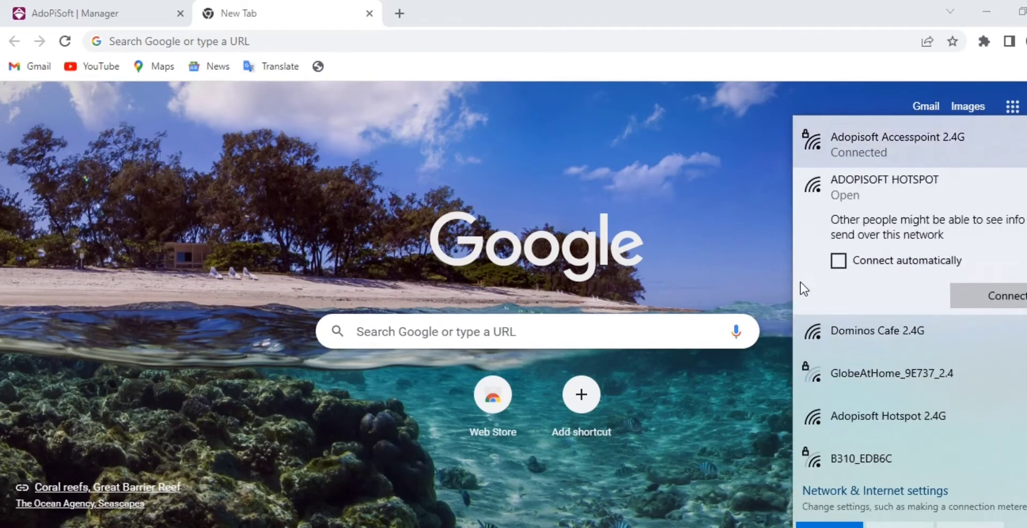
{"action": "left_click", "coordinate": [993, 300]}
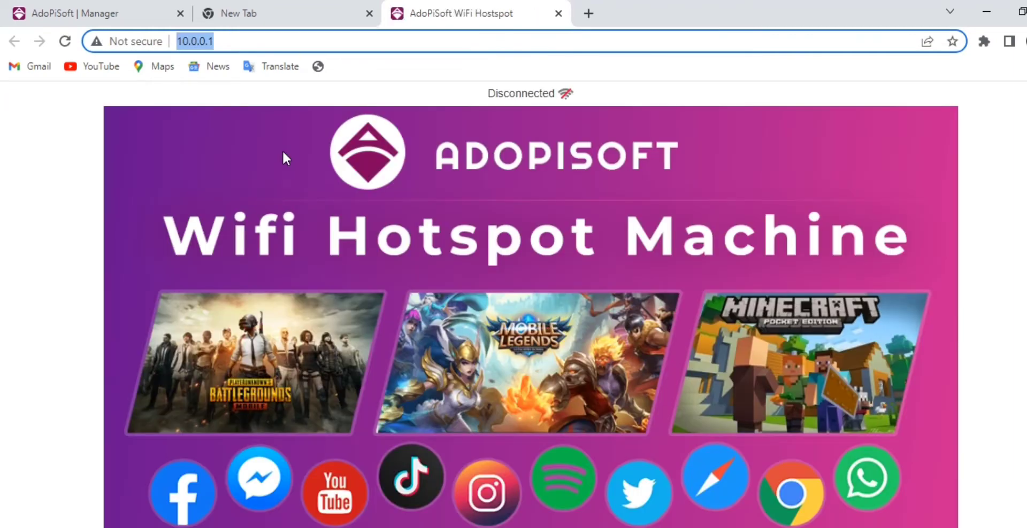
Load the admin page by appending /admin to the 10.0.0.1 portal address.
{"action": "scroll", "coordinate": [481, 275], "scroll_direction": "down", "scroll_amount": 5}
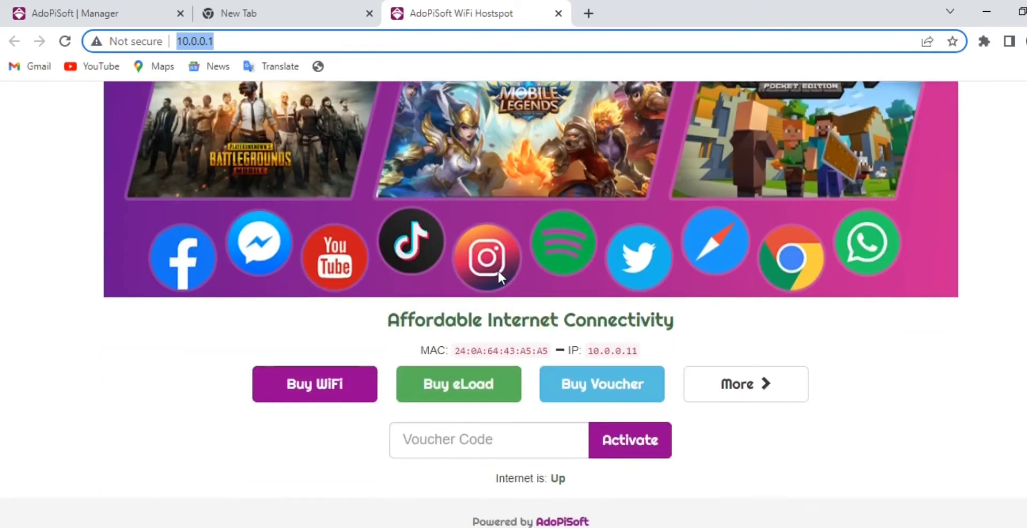
{"action": "scroll", "coordinate": [499, 279], "scroll_direction": "up", "scroll_amount": 5}
{"action": "left_click", "coordinate": [273, 41]}
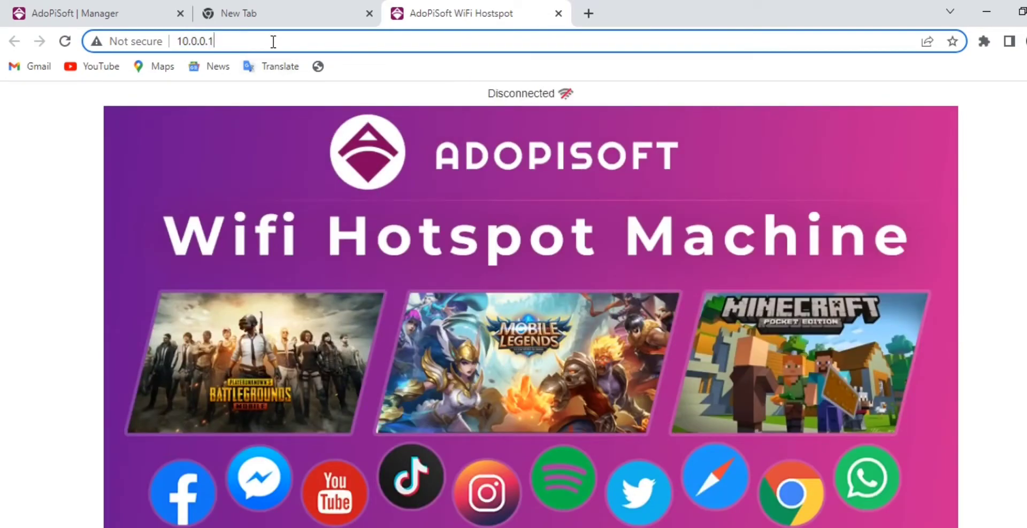
{"action": "type", "text": "/"}
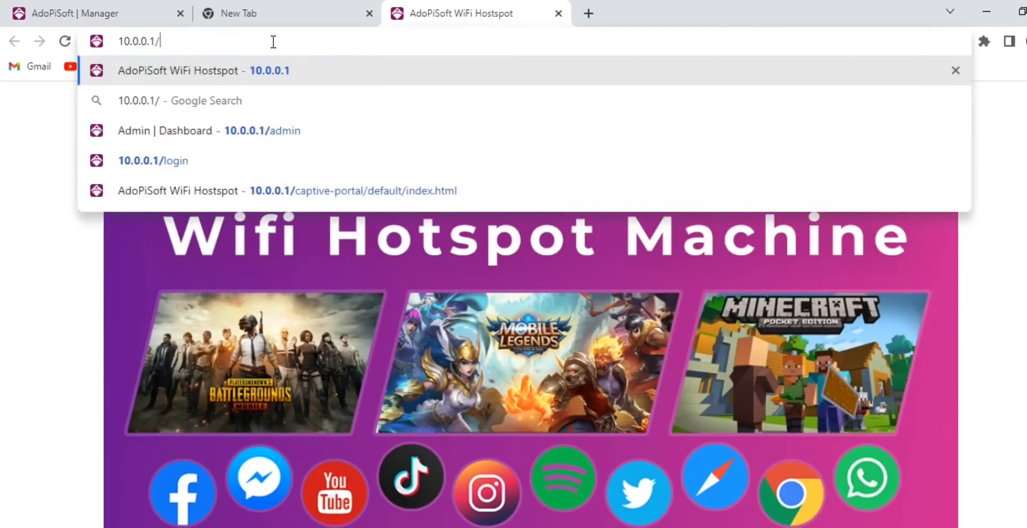
{"action": "type", "text": "admin"}
{"action": "key", "text": "Return"}
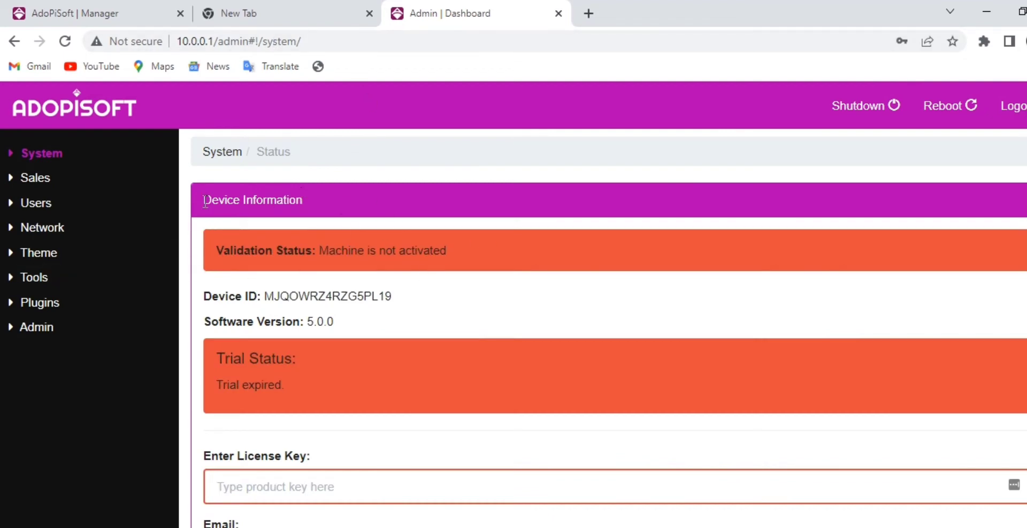
{"action": "scroll", "coordinate": [376, 289], "scroll_direction": "down", "scroll_amount": 2}
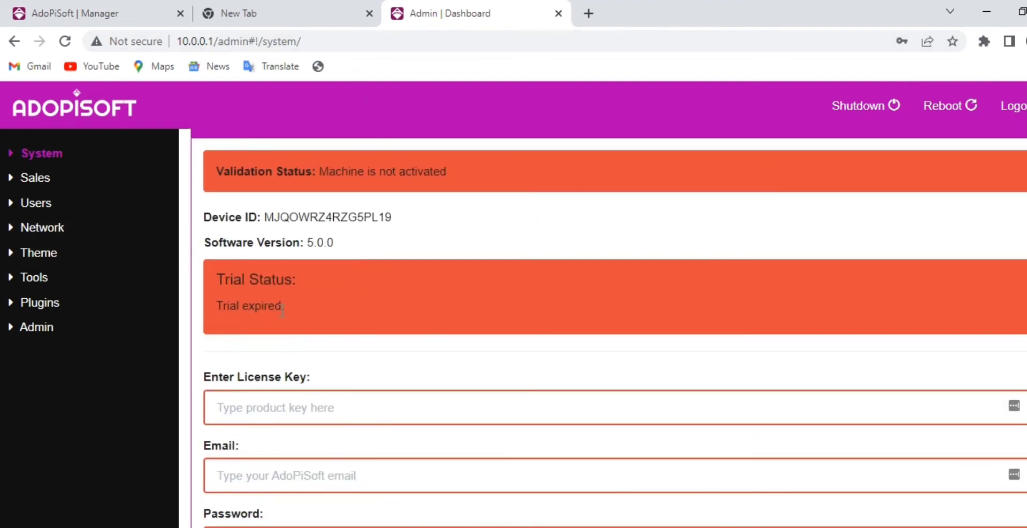
{"action": "scroll", "coordinate": [354, 317], "scroll_direction": "down", "scroll_amount": 4}
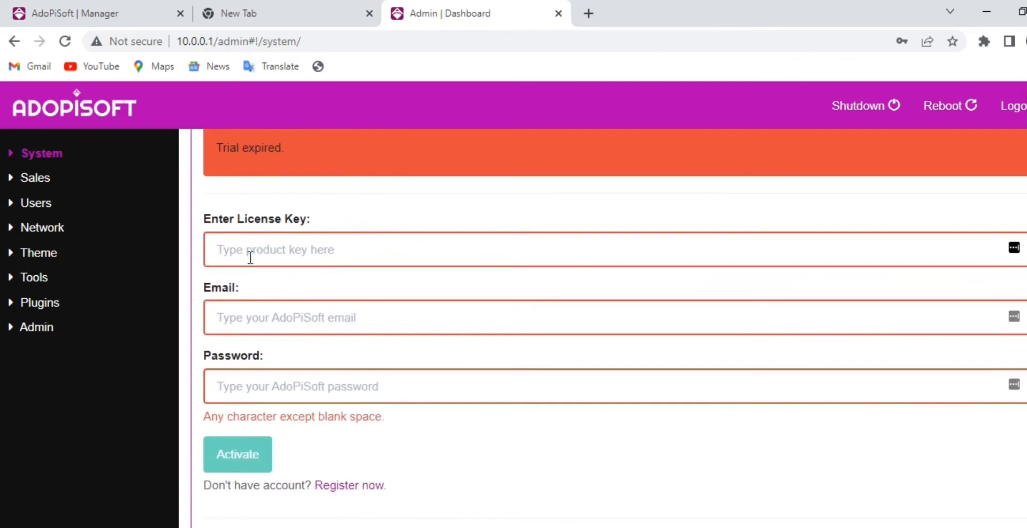
{"action": "left_click", "coordinate": [250, 258]}
{"action": "type", "text": "qweqwelksdhkjhsadjk"}
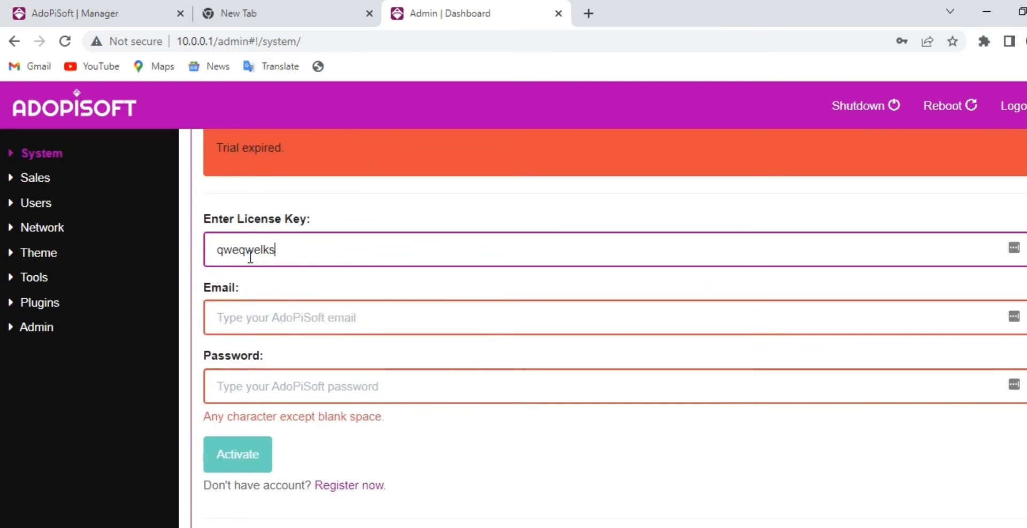
{"action": "left_click", "coordinate": [289, 317]}
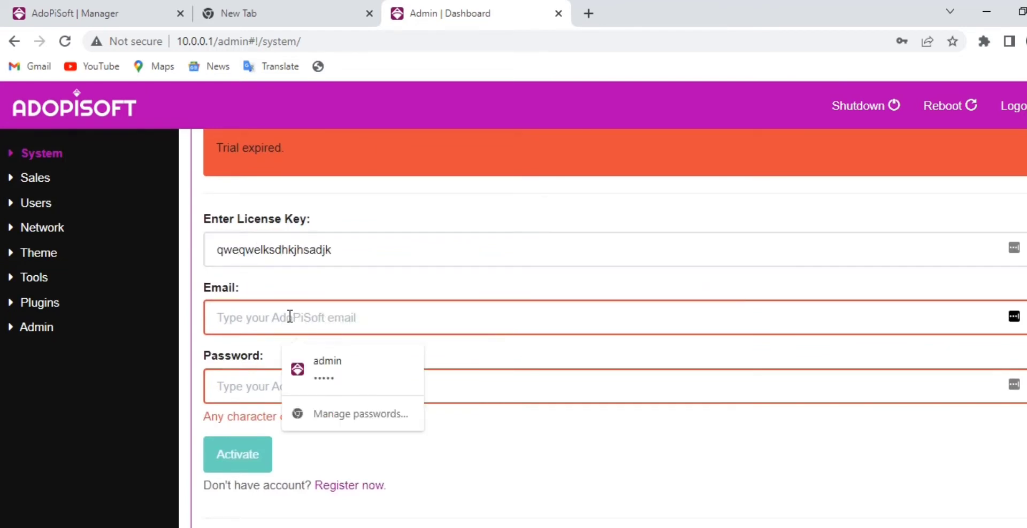
{"action": "left_click", "coordinate": [268, 385]}
{"action": "left_click", "coordinate": [252, 321]}
Delete the placeholder license key and switch to the AdoPiSoft Manager tab.
{"action": "left_click_drag", "start_coordinate": [331, 250], "coordinate": [224, 247]}
{"action": "left_click_drag", "start_coordinate": [329, 255], "coordinate": [362, 252]}
{"action": "double_click", "coordinate": [295, 251]}
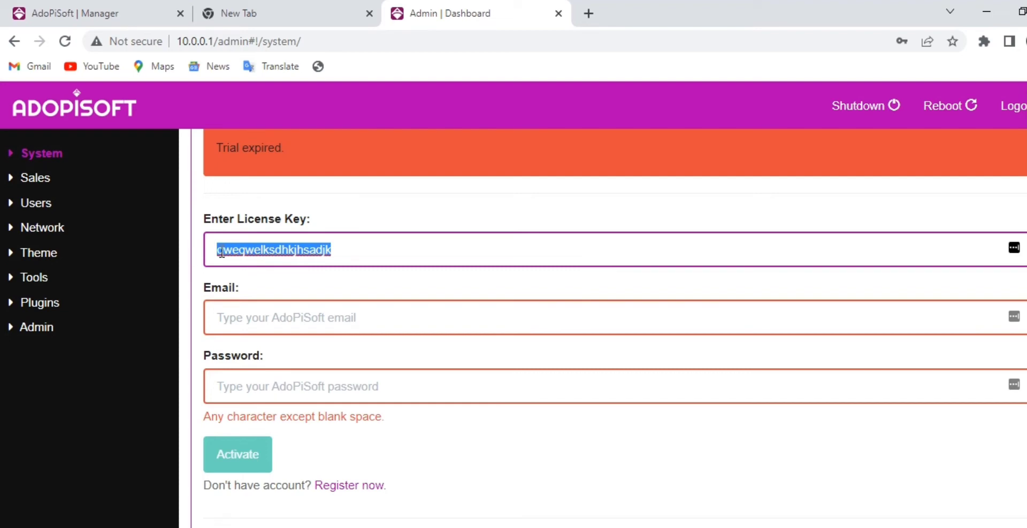
{"action": "key", "text": "BackSpace"}
{"action": "left_click", "coordinate": [78, 24]}
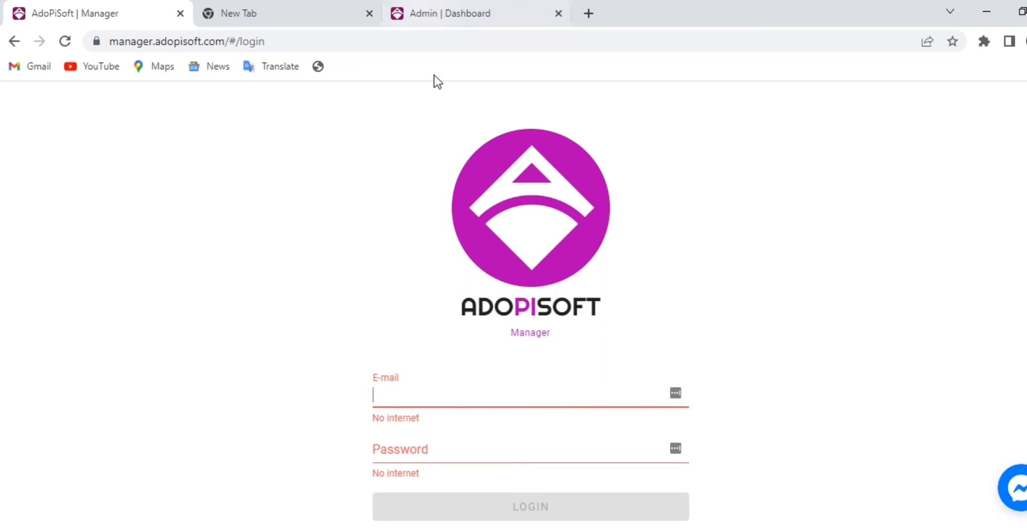
Connect the PC to the secured Adopisoft Accesspoint 2.4G Wi-Fi network, then return to the Manager page.
{"action": "left_click", "coordinate": [909, 527]}
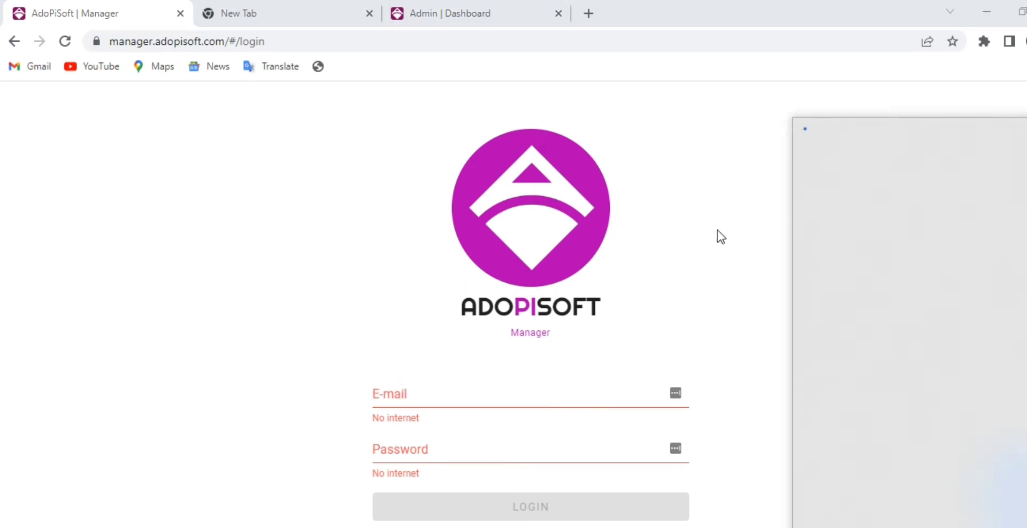
{"action": "left_click", "coordinate": [861, 258]}
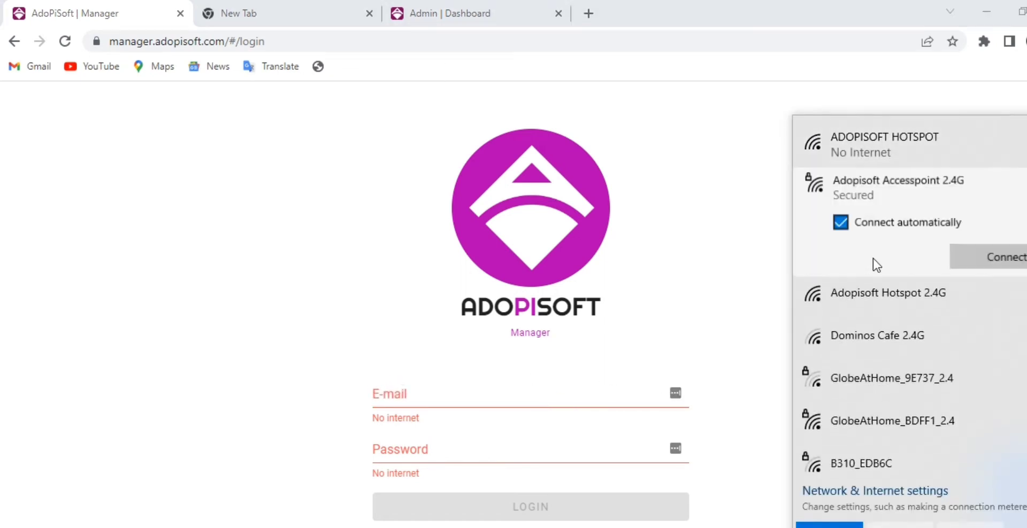
{"action": "left_click", "coordinate": [987, 263]}
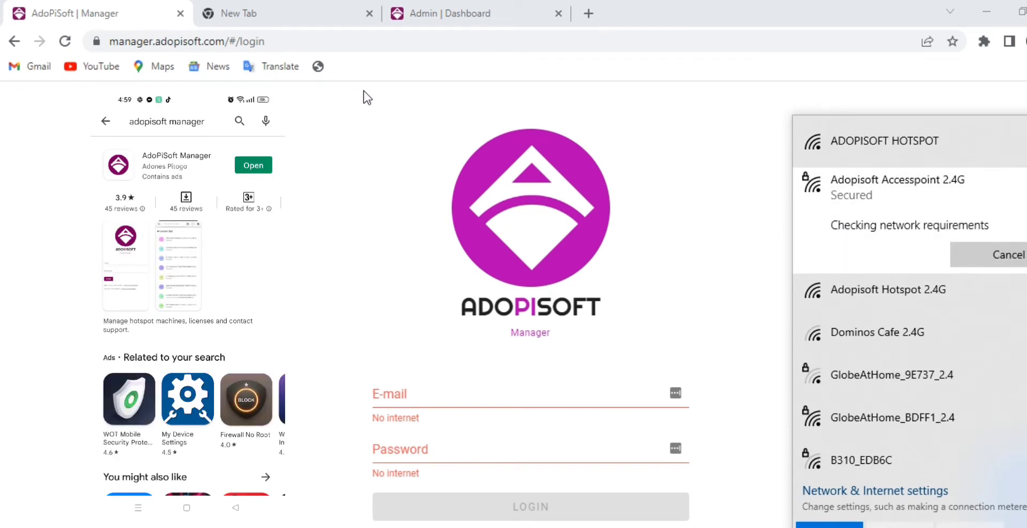
{"action": "left_click", "coordinate": [335, 94]}
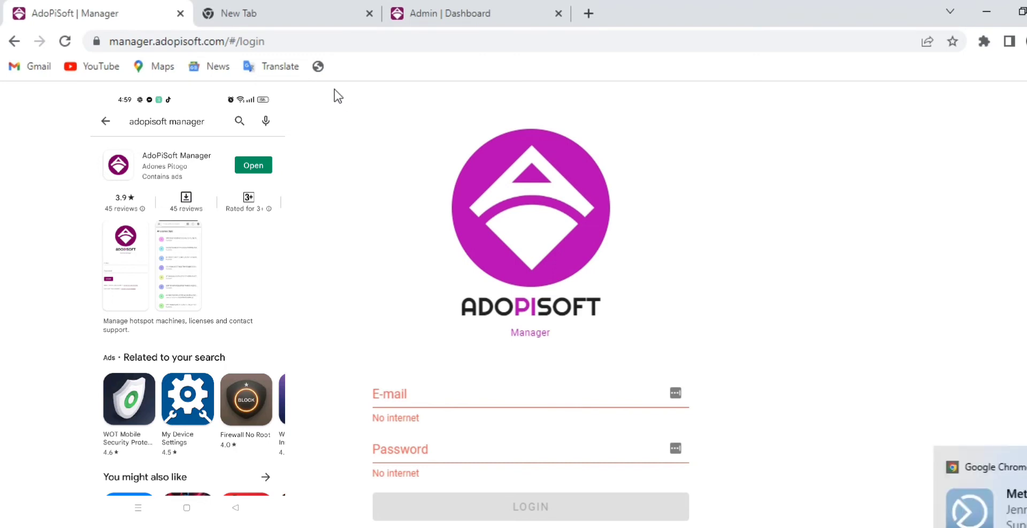
{"action": "left_click", "coordinate": [340, 42]}
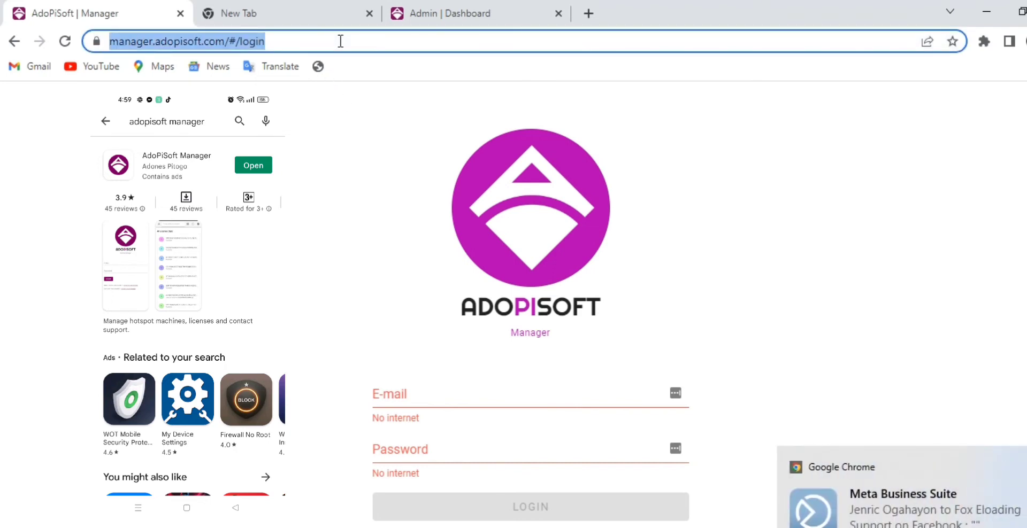
Enter the account e-mail and password on the Manager login page and sign in.
{"action": "left_click", "coordinate": [436, 401]}
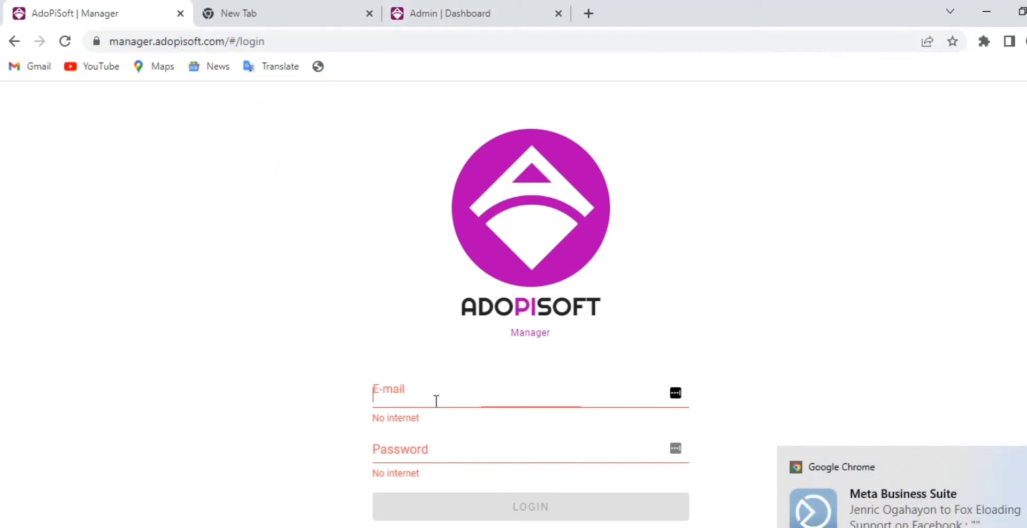
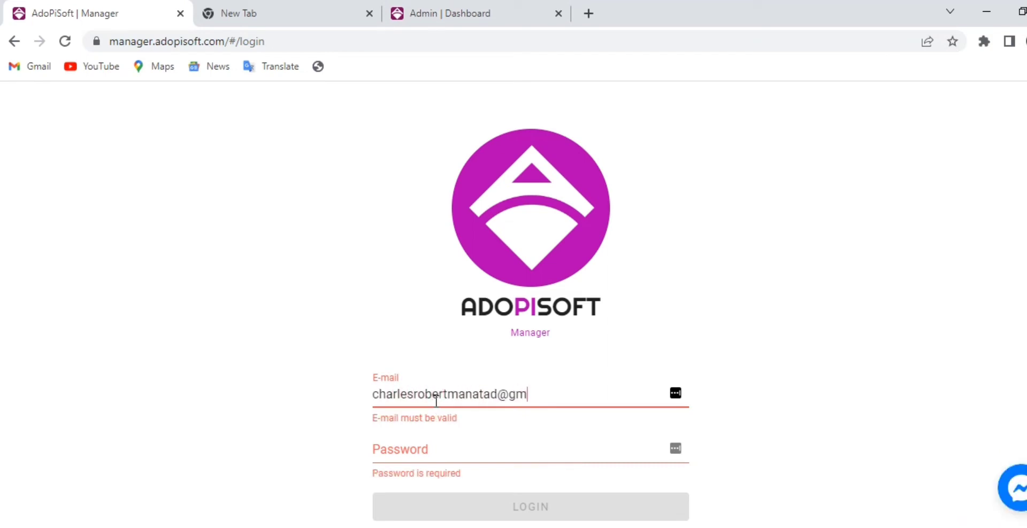
{"action": "left_click", "coordinate": [420, 448]}
{"action": "type", "text": "12"}
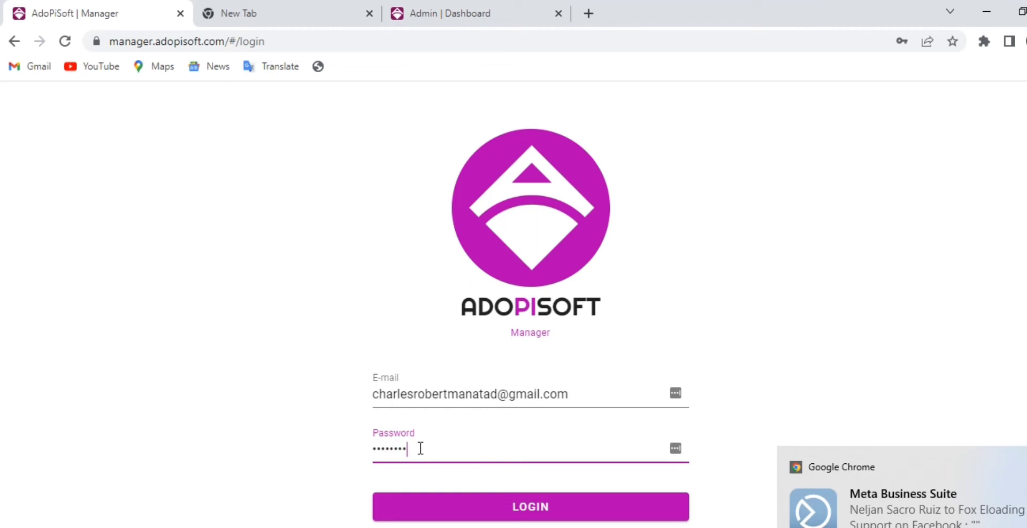
{"action": "key", "text": "Return"}
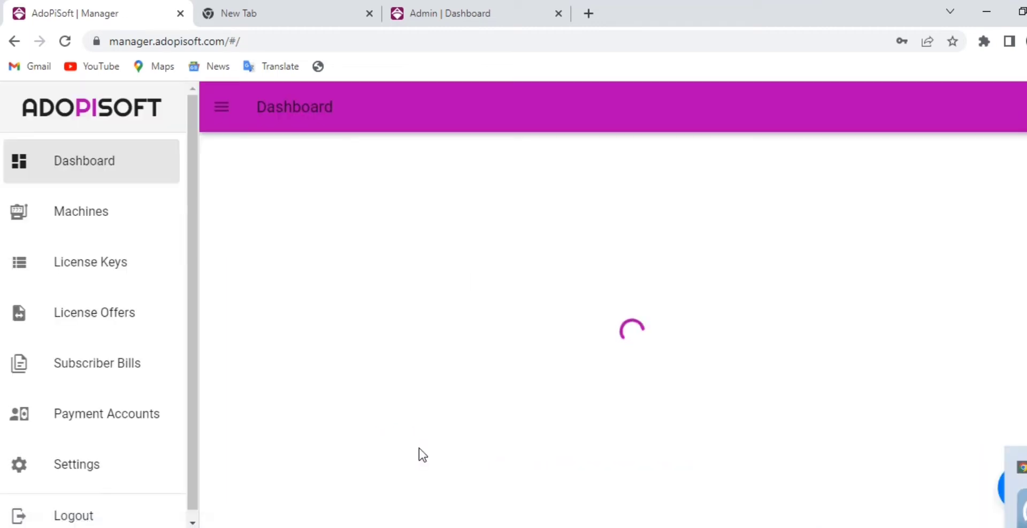
Copy the available BUSINESS license key from License Keys and return to the admin dashboard tab.
{"action": "left_click", "coordinate": [101, 214]}
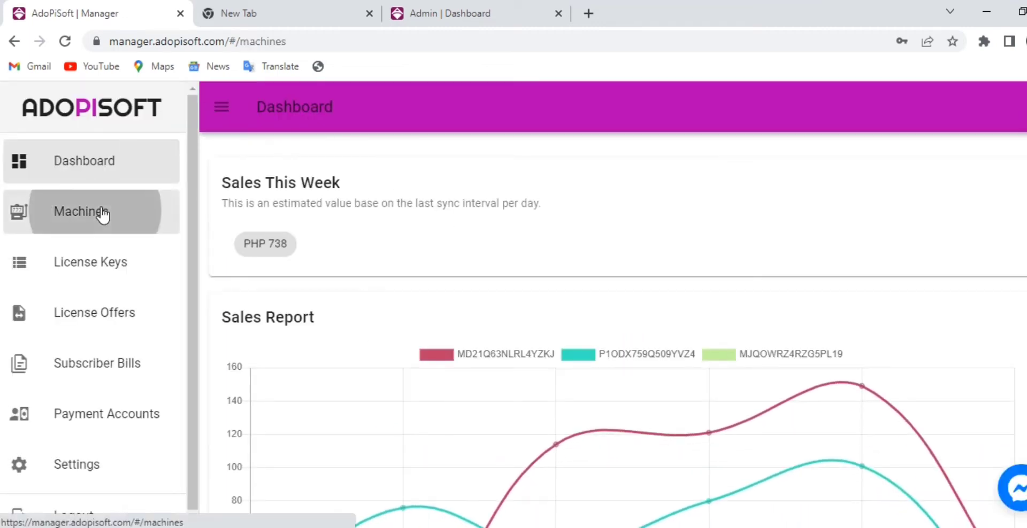
{"action": "left_click", "coordinate": [63, 266]}
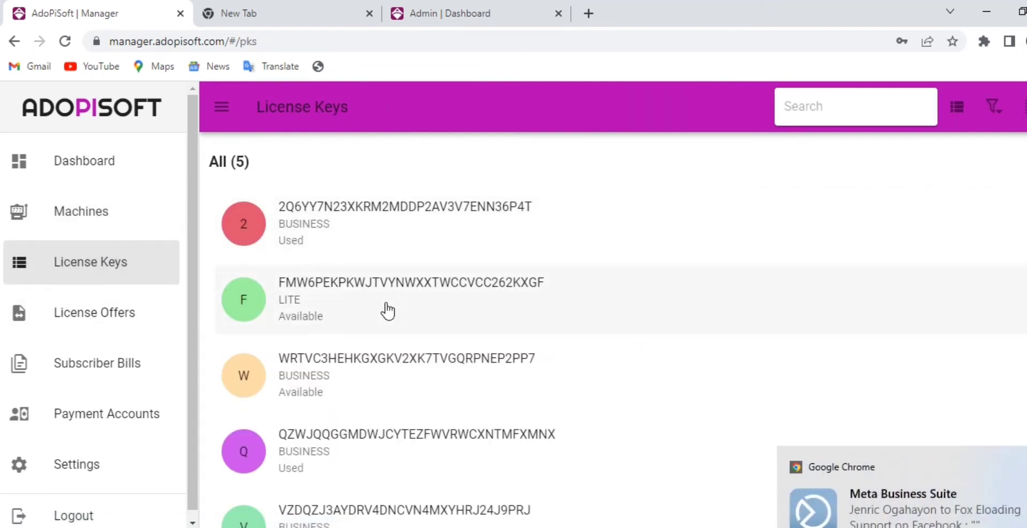
{"action": "left_click", "coordinate": [328, 402]}
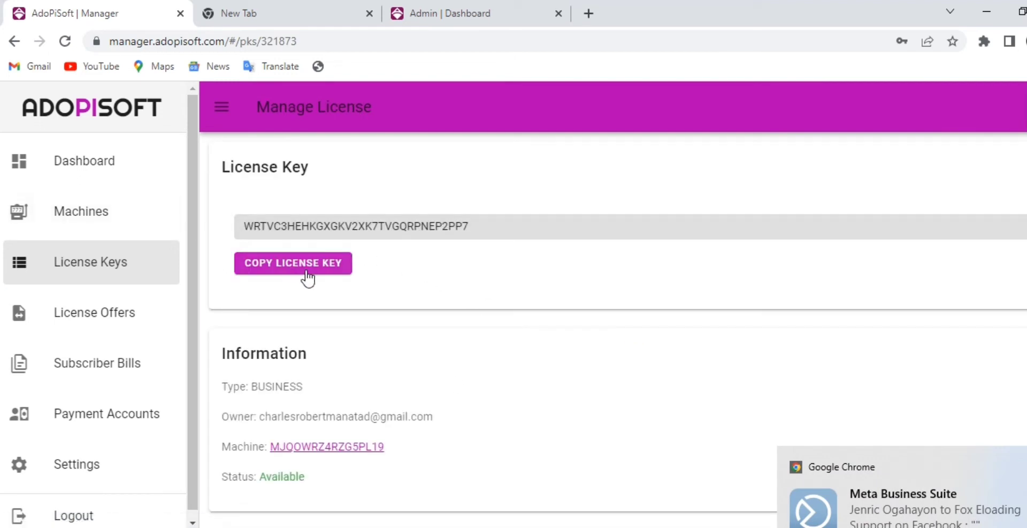
{"action": "left_click", "coordinate": [295, 267]}
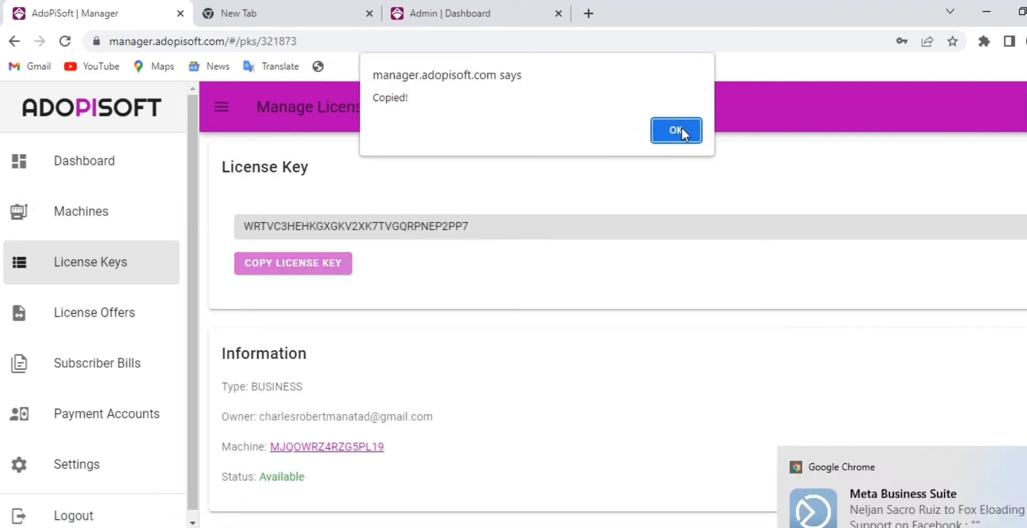
{"action": "left_click", "coordinate": [679, 129]}
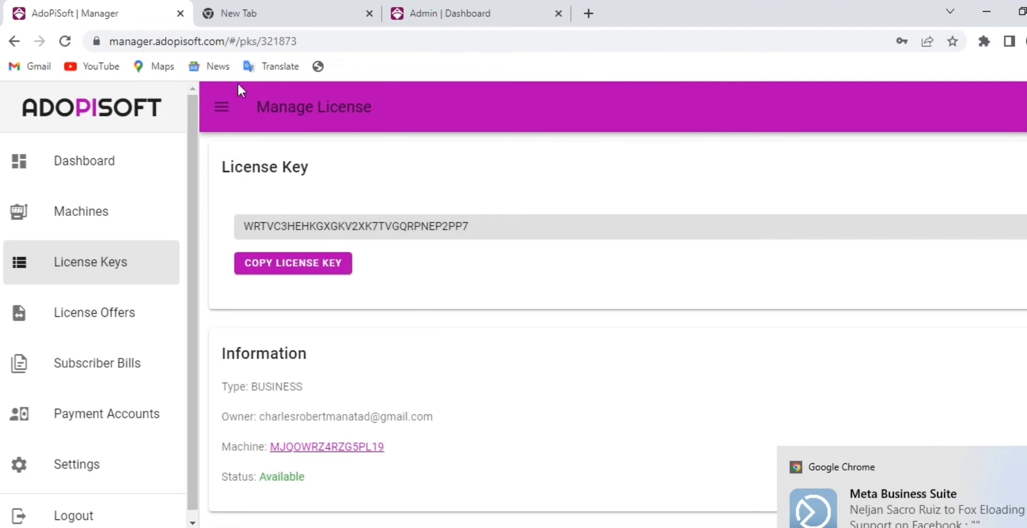
{"action": "left_click", "coordinate": [441, 16]}
Reconnect the PC to the ADOPISOFT HOTSPOT Wi-Fi network from the taskbar flyout.
{"action": "left_click", "coordinate": [239, 255]}
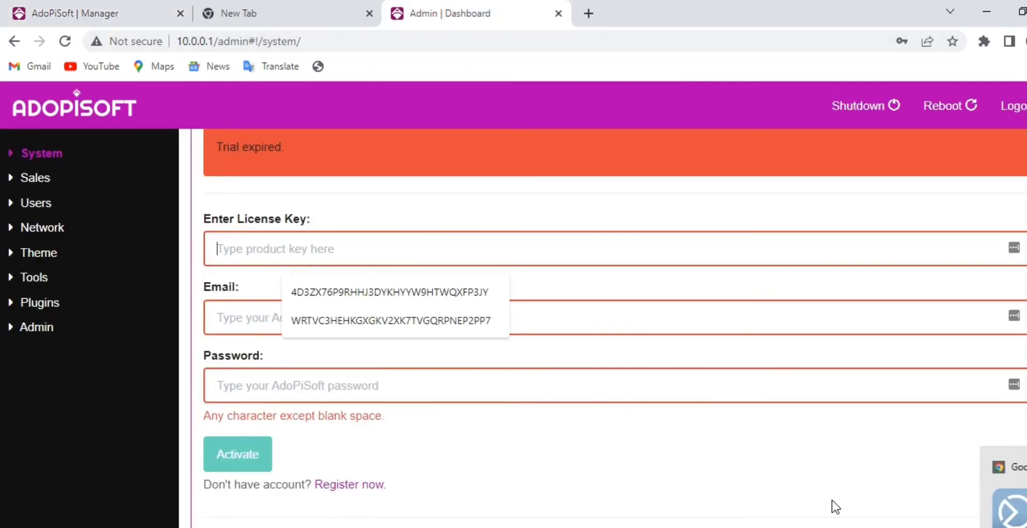
{"action": "left_click", "coordinate": [919, 527]}
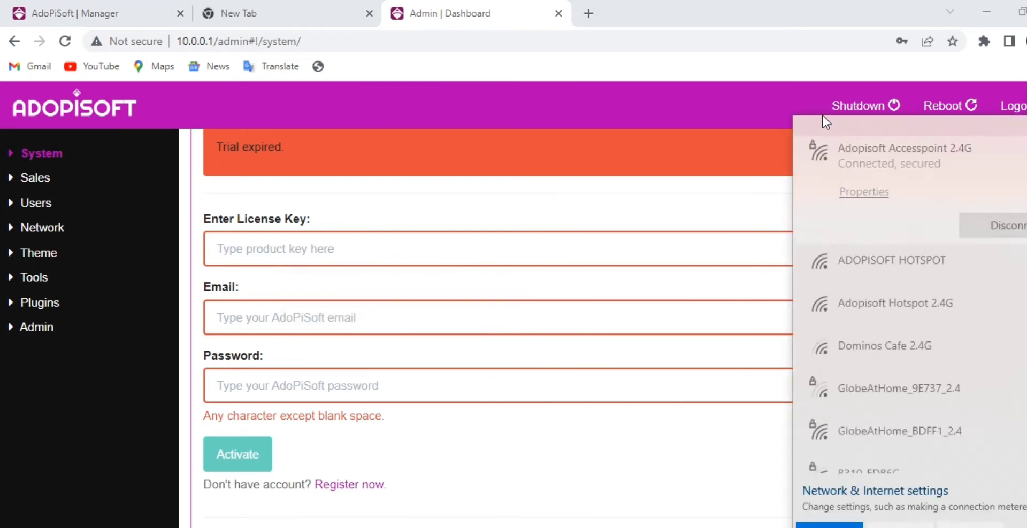
{"action": "left_click", "coordinate": [898, 273]}
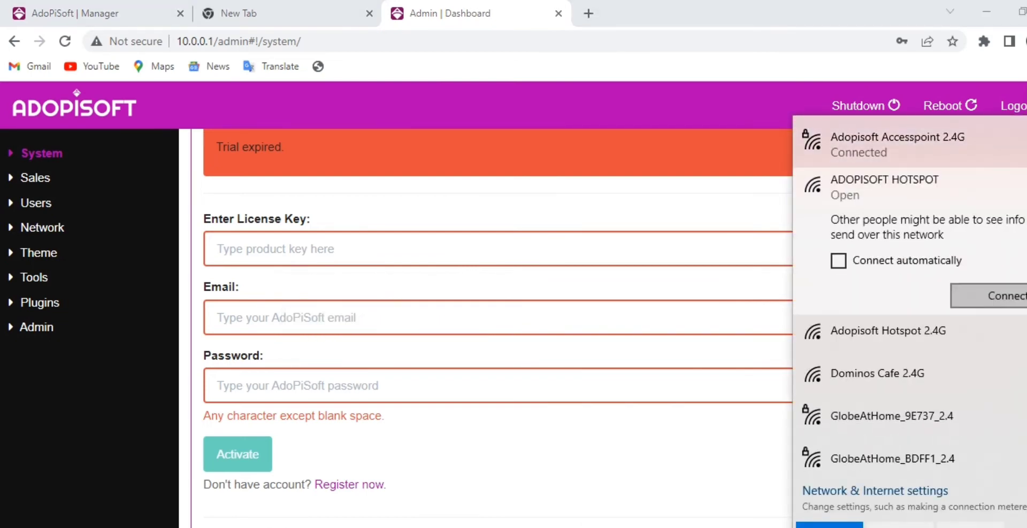
{"action": "left_click", "coordinate": [987, 294]}
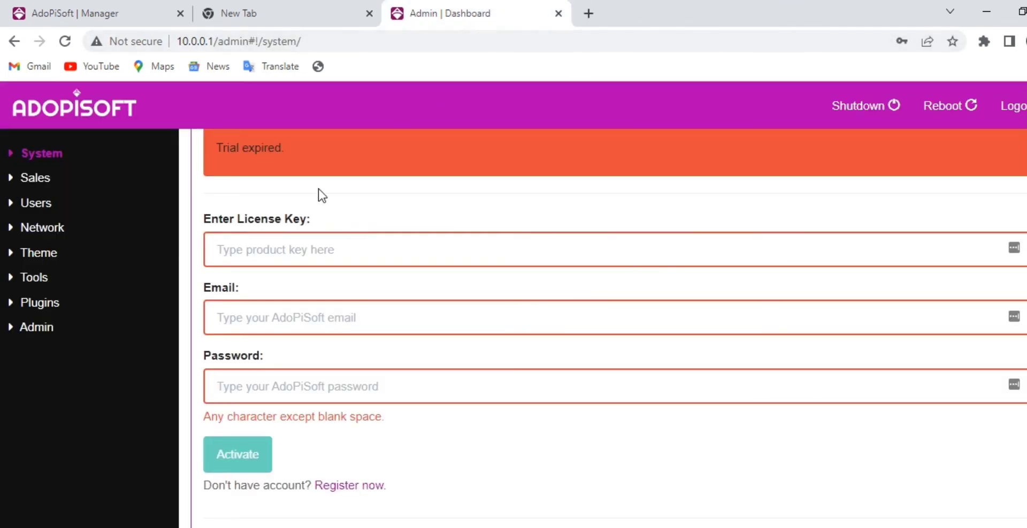
Reload the admin dashboard and paste the copied key into the License Key field.
{"action": "left_click", "coordinate": [383, 42]}
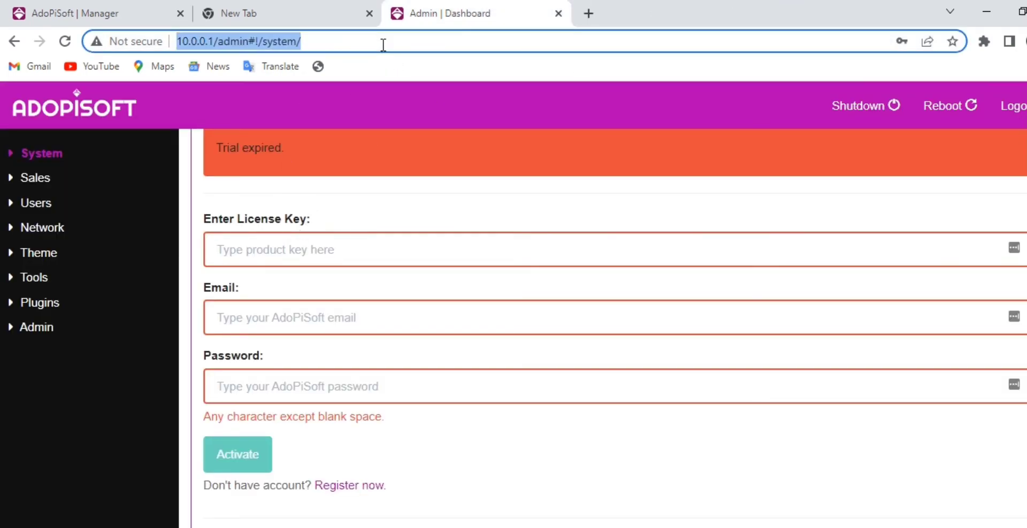
{"action": "key", "text": "Return"}
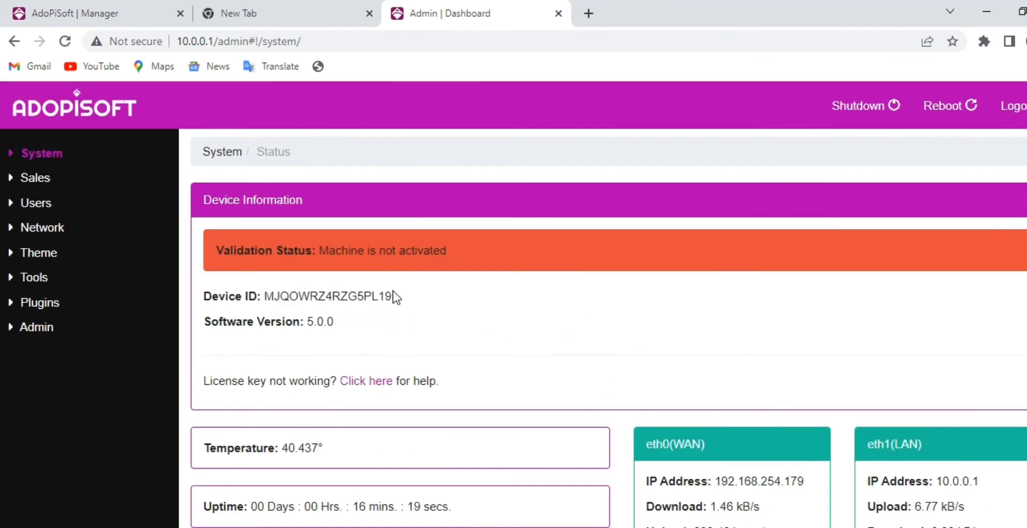
{"action": "scroll", "coordinate": [289, 267], "scroll_direction": "down", "scroll_amount": 3}
{"action": "scroll", "coordinate": [343, 233], "scroll_direction": "up", "scroll_amount": 3}
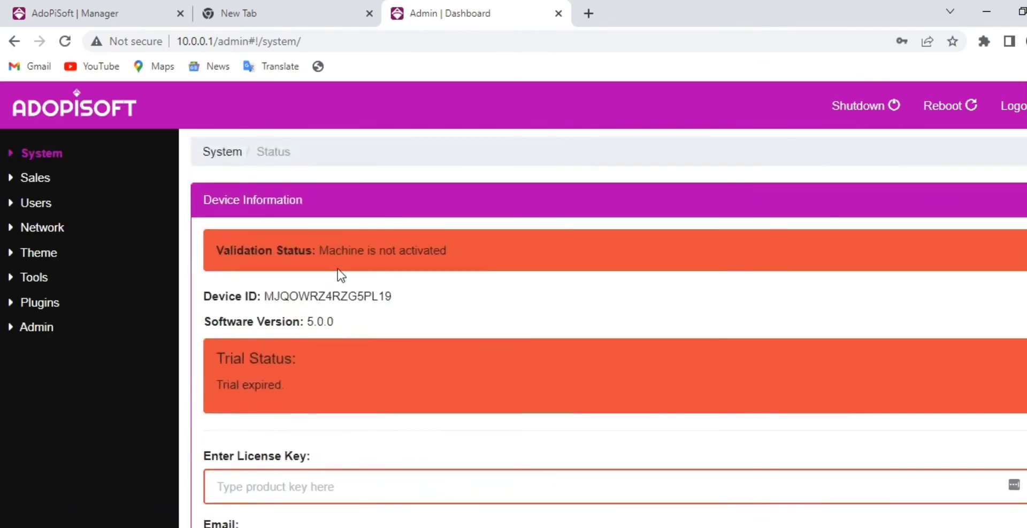
{"action": "scroll", "coordinate": [338, 274], "scroll_direction": "down", "scroll_amount": 3}
{"action": "left_click", "coordinate": [230, 321]}
{"action": "right_click", "coordinate": [222, 328]}
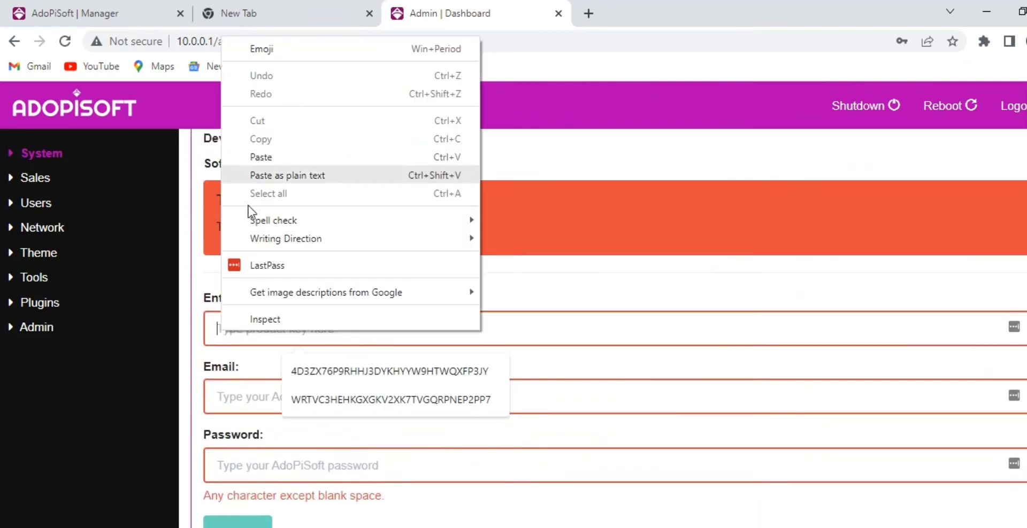
{"action": "left_click", "coordinate": [270, 158]}
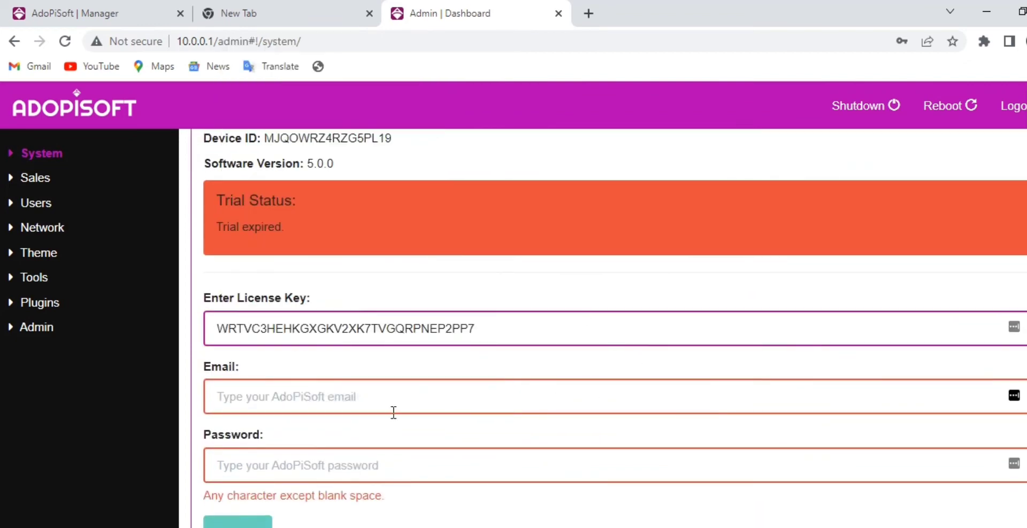
Fill in the account e-mail and password, then submit the activation form.
{"action": "left_click", "coordinate": [303, 403]}
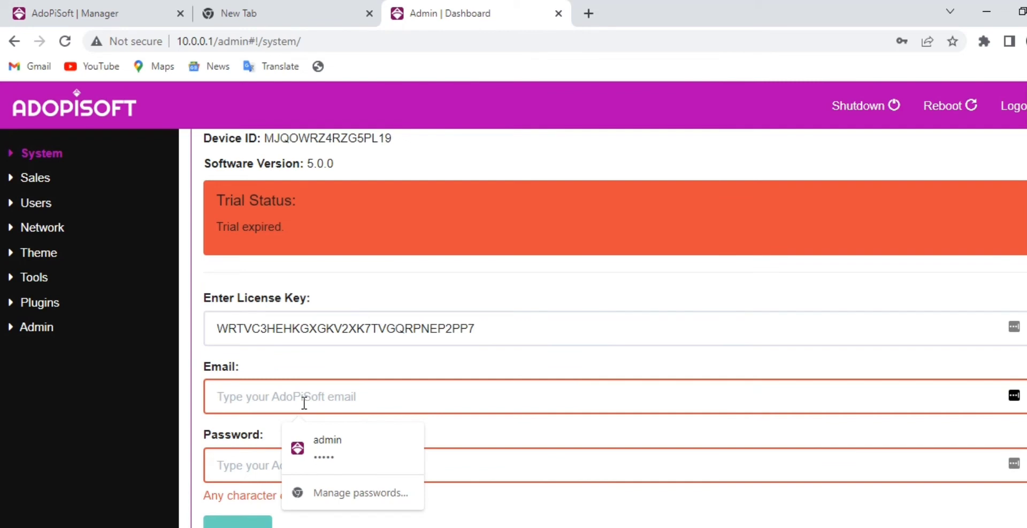
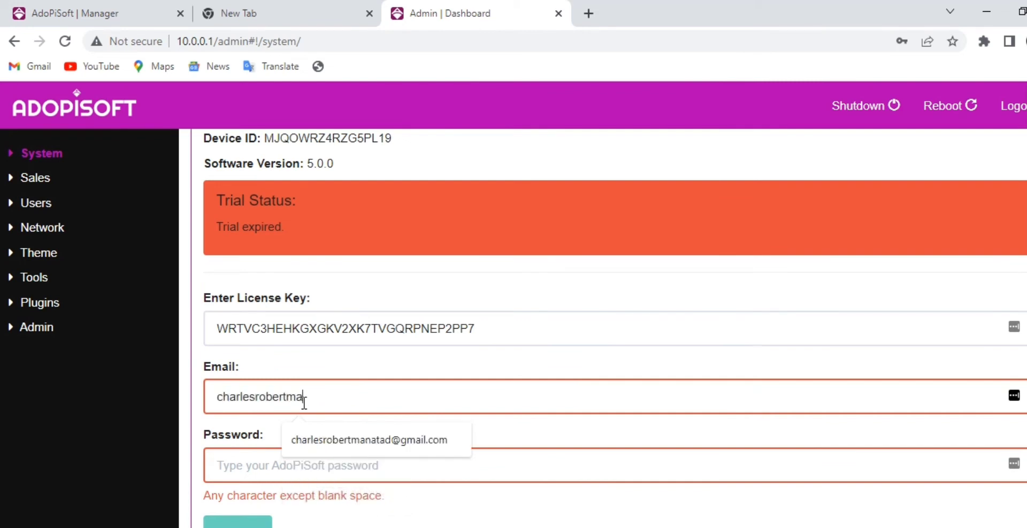
{"action": "scroll", "coordinate": [320, 388], "scroll_direction": "down", "scroll_amount": 1}
{"action": "left_click", "coordinate": [300, 391]}
{"action": "type", "text": "***"}
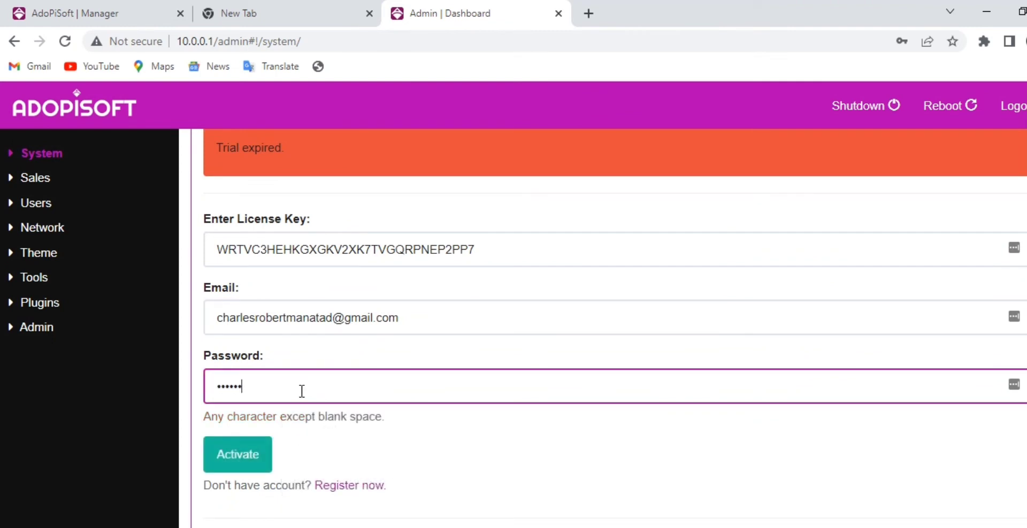
{"action": "key", "text": "Return"}
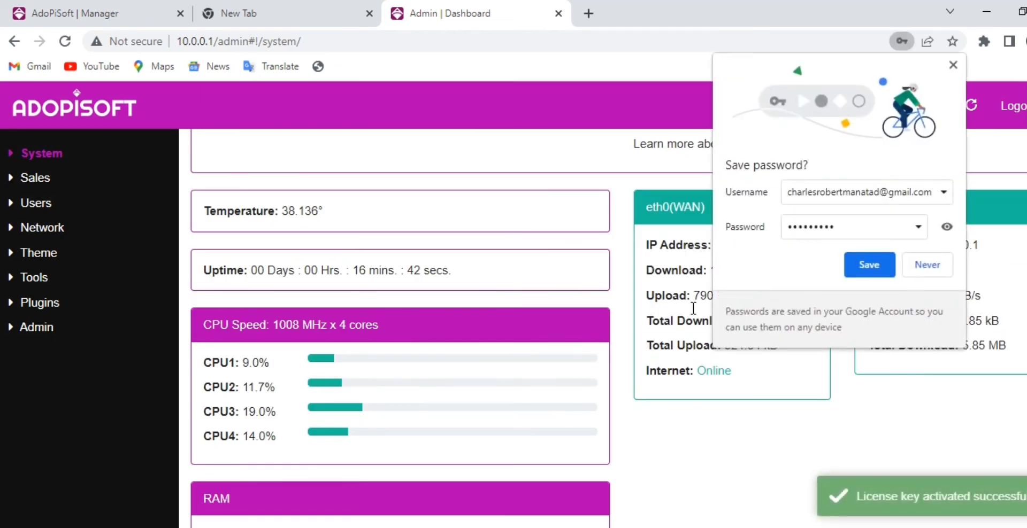
Save the password in Chrome and scroll through System Status to review the licensed device details.
{"action": "left_click", "coordinate": [868, 270]}
{"action": "scroll", "coordinate": [489, 330], "scroll_direction": "up", "scroll_amount": 4}
{"action": "scroll", "coordinate": [488, 318], "scroll_direction": "down", "scroll_amount": 3}
{"action": "scroll", "coordinate": [488, 318], "scroll_direction": "up", "scroll_amount": 3}
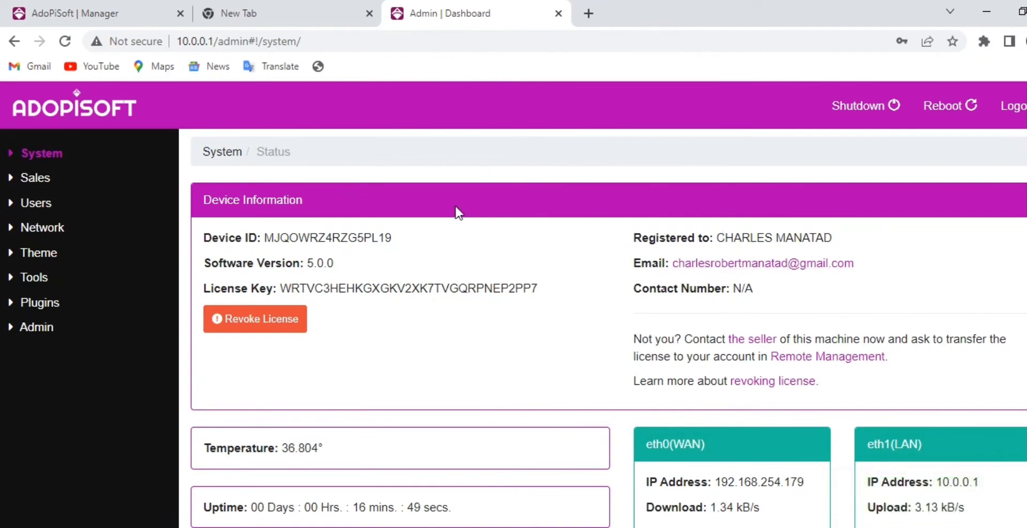
{"action": "scroll", "coordinate": [630, 333], "scroll_direction": "down", "scroll_amount": 4}
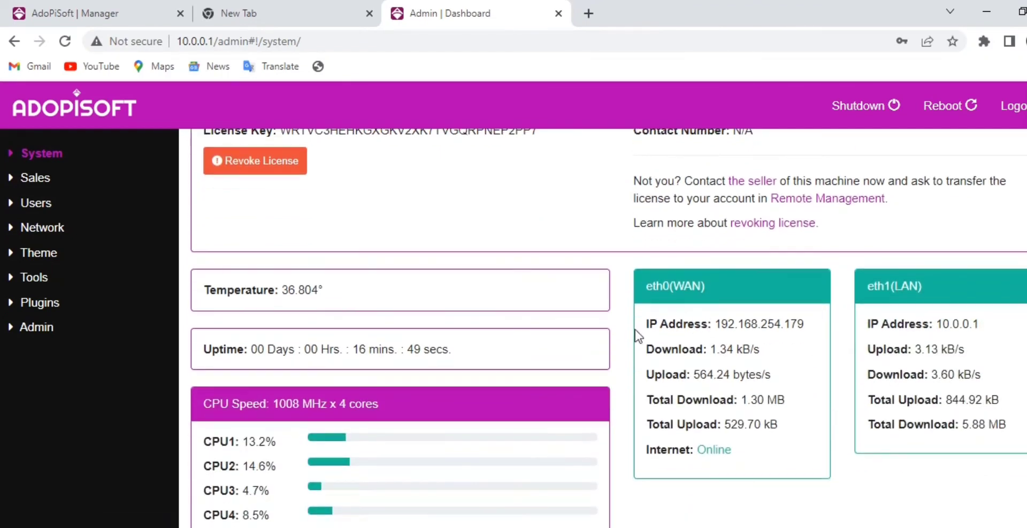
{"action": "scroll", "coordinate": [630, 333], "scroll_direction": "down", "scroll_amount": 10}
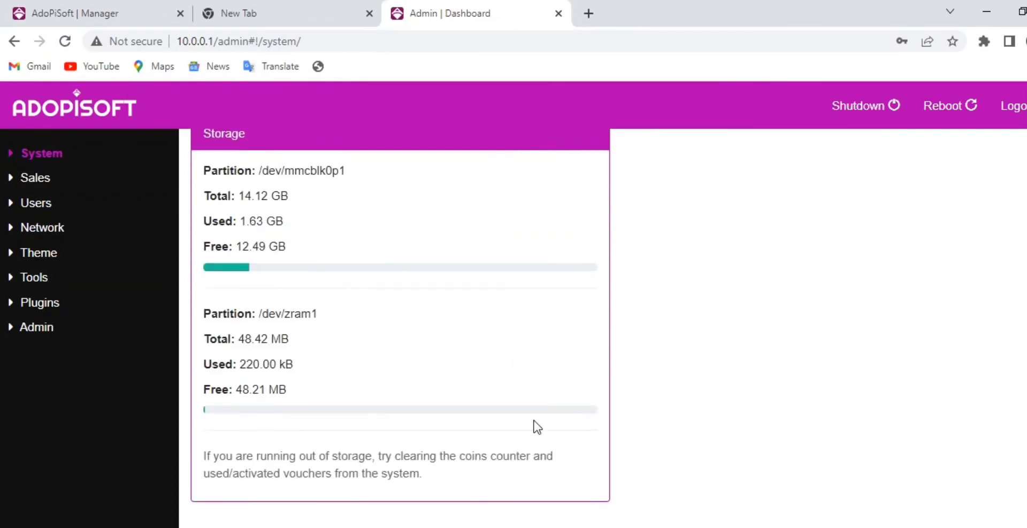
{"action": "scroll", "coordinate": [743, 430], "scroll_direction": "up", "scroll_amount": 10}
{"action": "scroll", "coordinate": [658, 385], "scroll_direction": "up", "scroll_amount": 5}
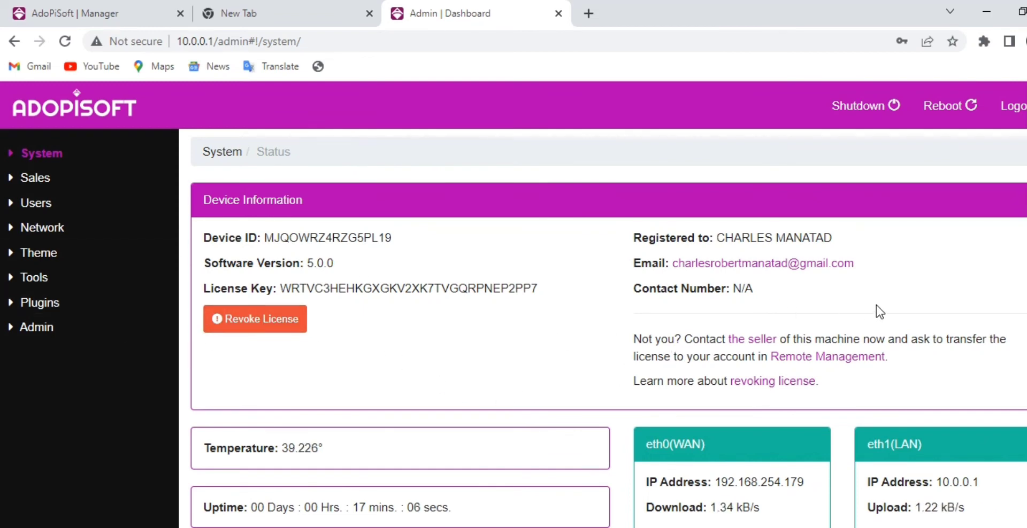
{"action": "scroll", "coordinate": [527, 350], "scroll_direction": "down", "scroll_amount": 1}
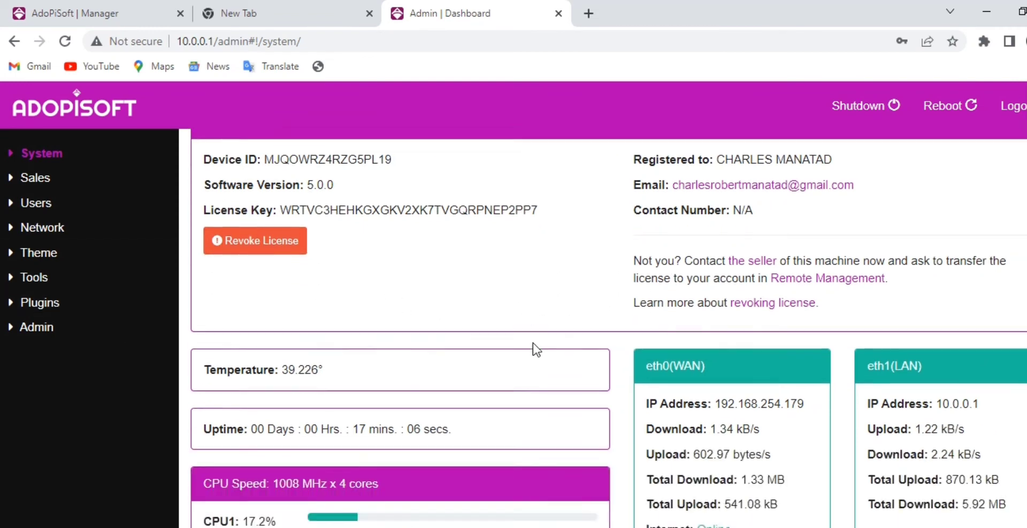
{"action": "scroll", "coordinate": [556, 342], "scroll_direction": "down", "scroll_amount": 1}
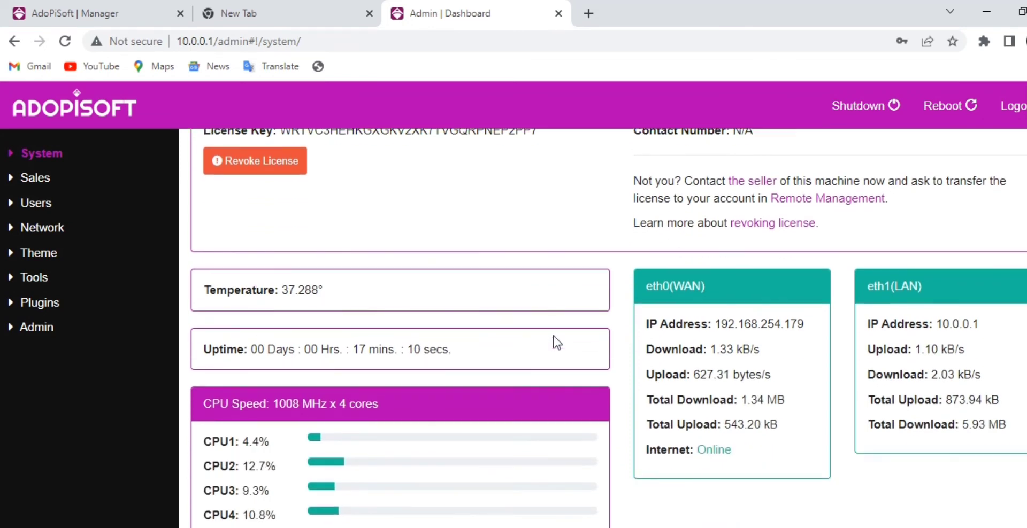
{"action": "scroll", "coordinate": [554, 341], "scroll_direction": "up", "scroll_amount": 2}
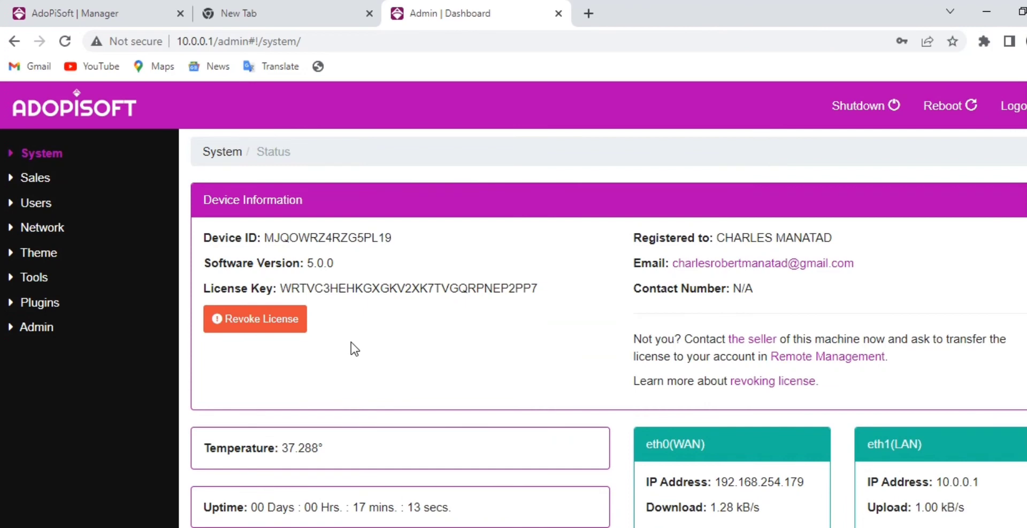
Revoke the machine's license and confirm it in the Confirm Revoke License dialog.
{"action": "left_click", "coordinate": [270, 319]}
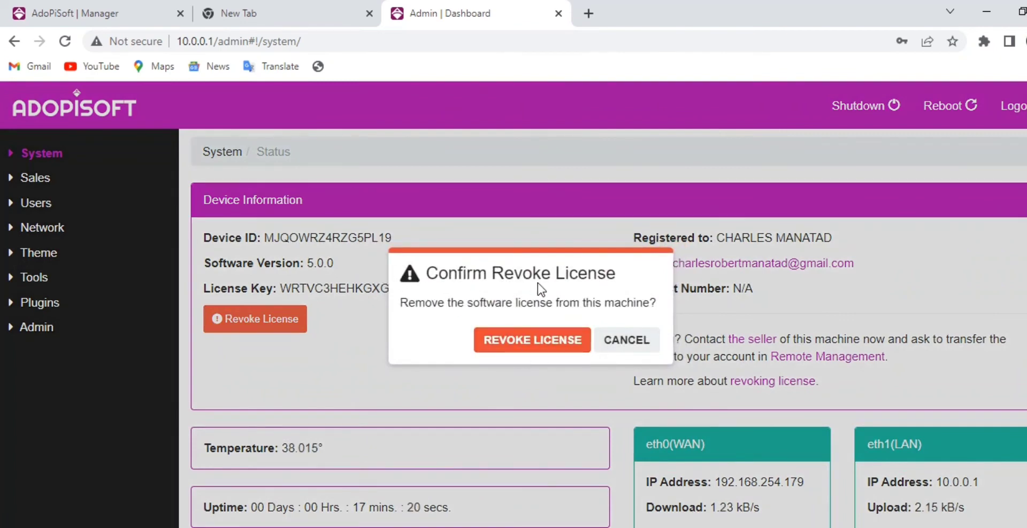
{"action": "left_click", "coordinate": [513, 340]}
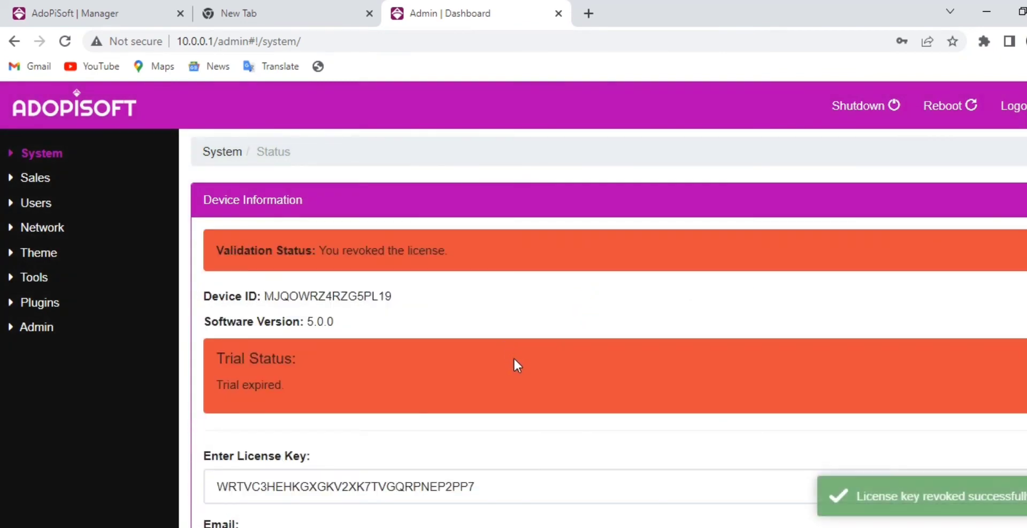
{"action": "scroll", "coordinate": [373, 331], "scroll_direction": "down", "scroll_amount": 3}
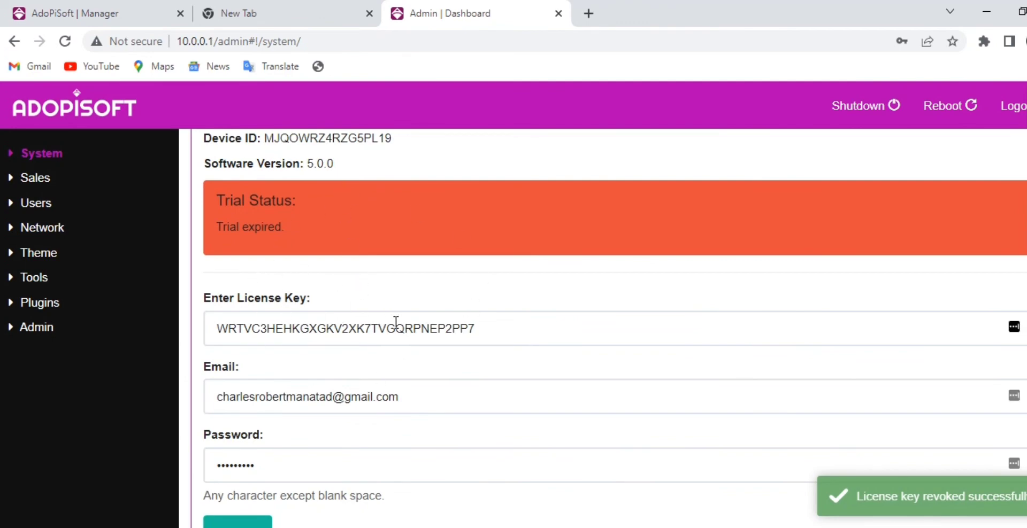
Submit the prefilled activation form to reactivate the machine with the same license key and account details.
{"action": "scroll", "coordinate": [357, 252], "scroll_direction": "up", "scroll_amount": 3}
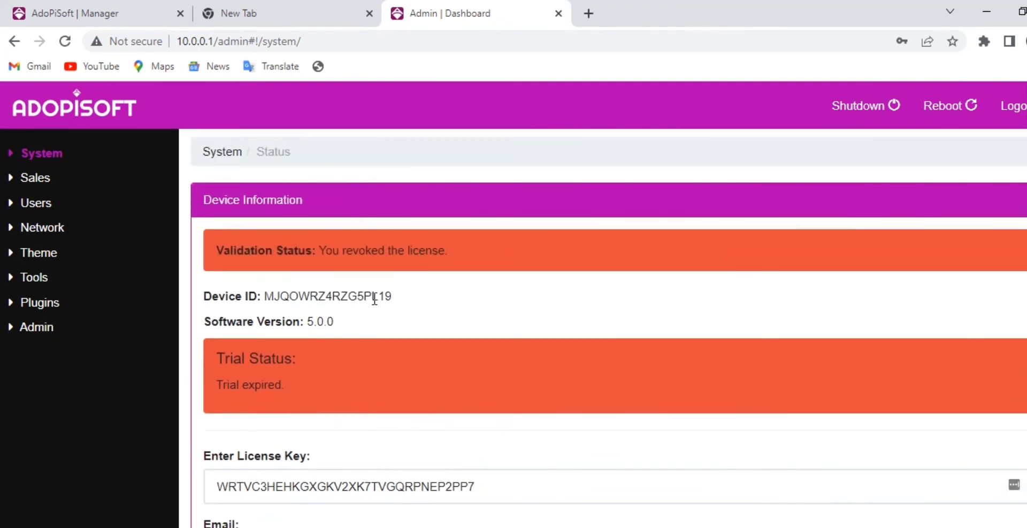
{"action": "scroll", "coordinate": [366, 331], "scroll_direction": "down", "scroll_amount": 6}
{"action": "left_click", "coordinate": [286, 377]}
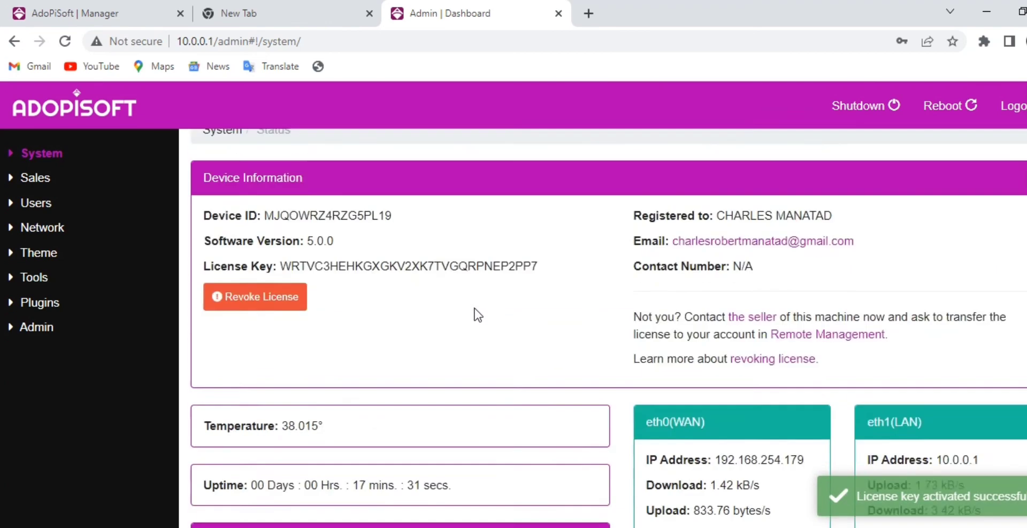